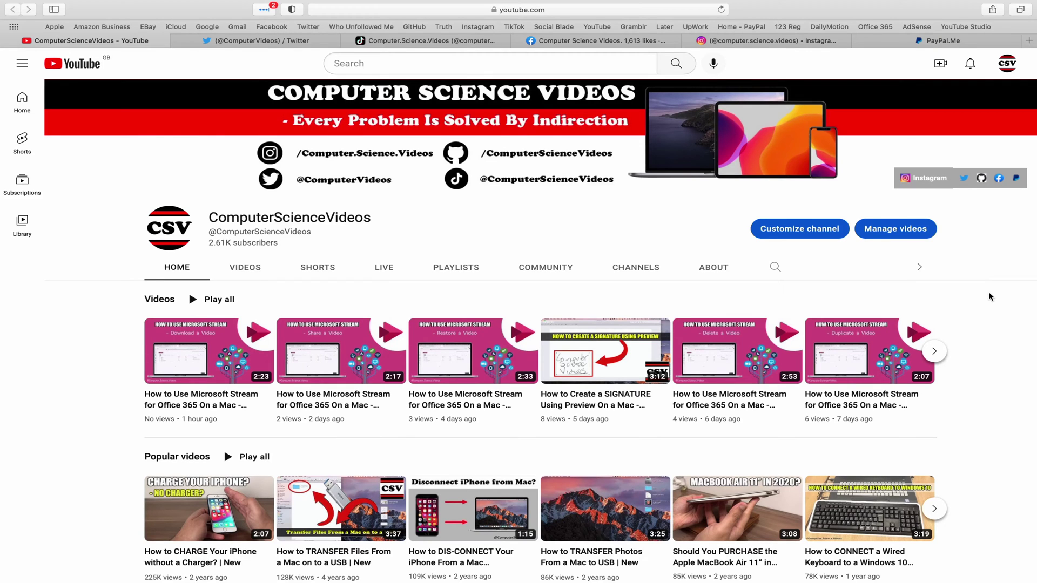
# Step: View the channel's Twitter, TikTok, Facebook, Instagram and PayPal.Me tabs in Safari in turn
pyautogui.click(246, 42)
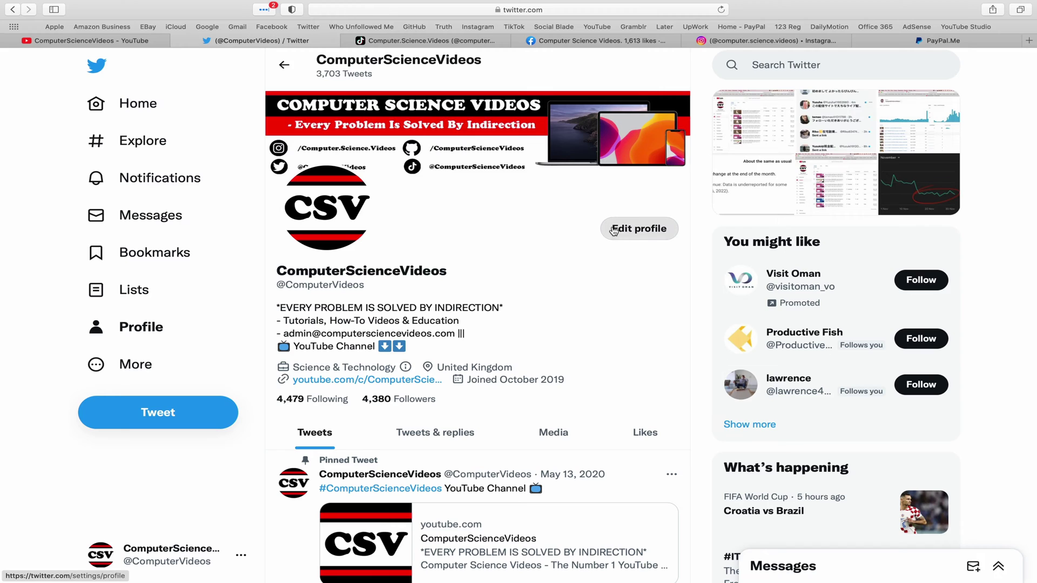
pyautogui.click(453, 45)
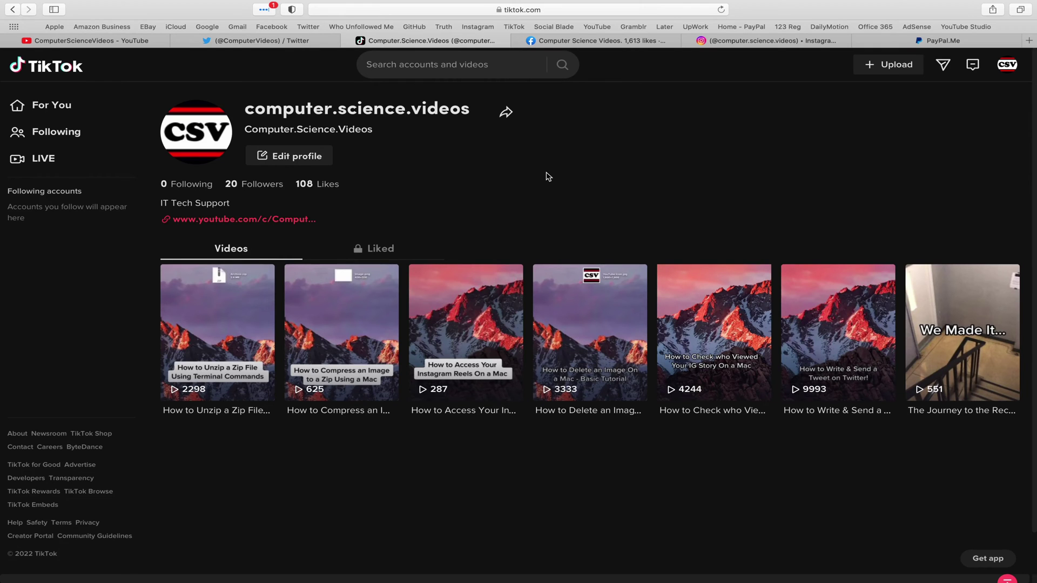
pyautogui.click(601, 42)
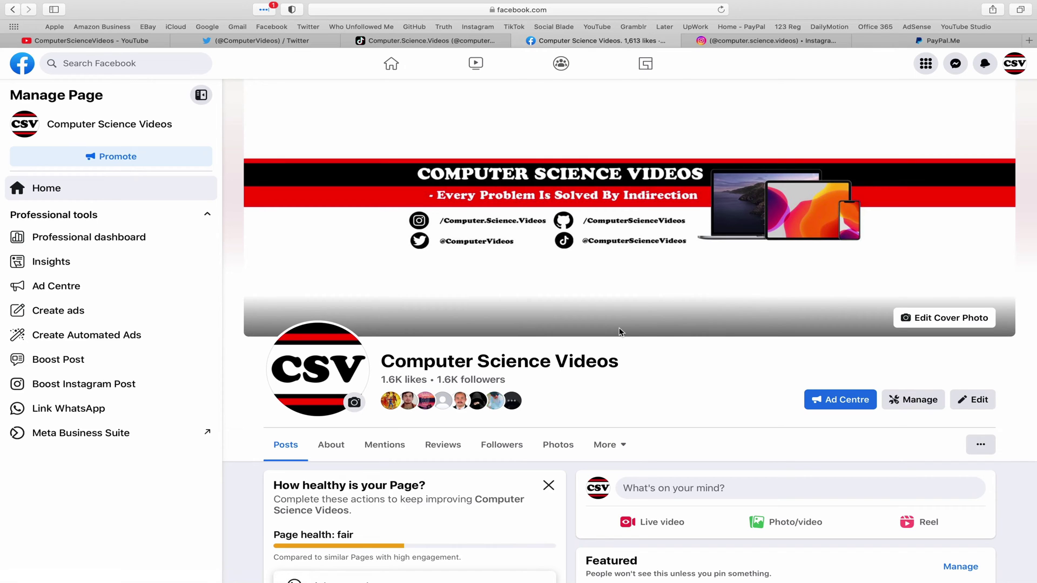
pyautogui.click(767, 40)
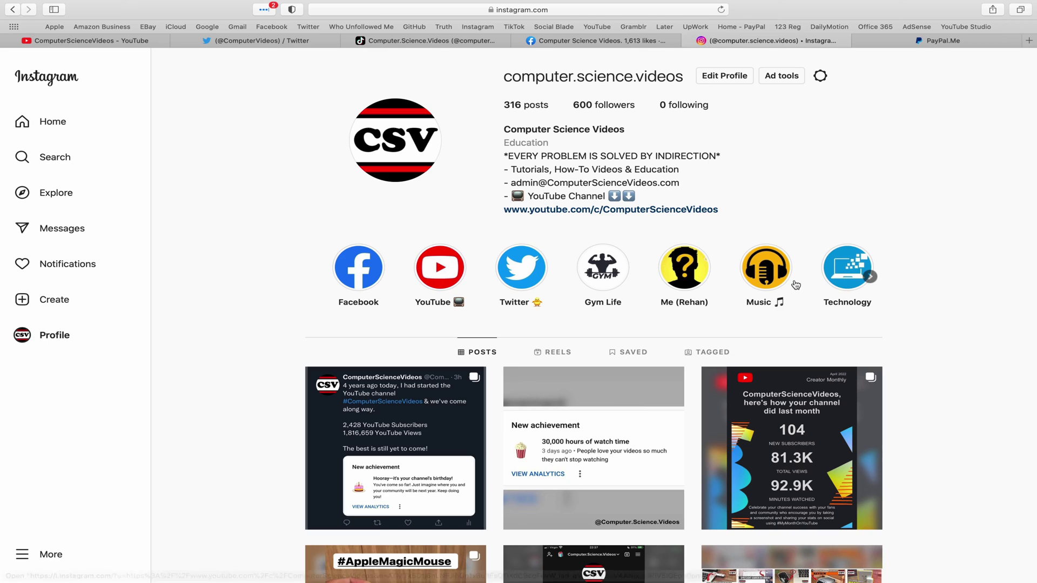
pyautogui.click(997, 41)
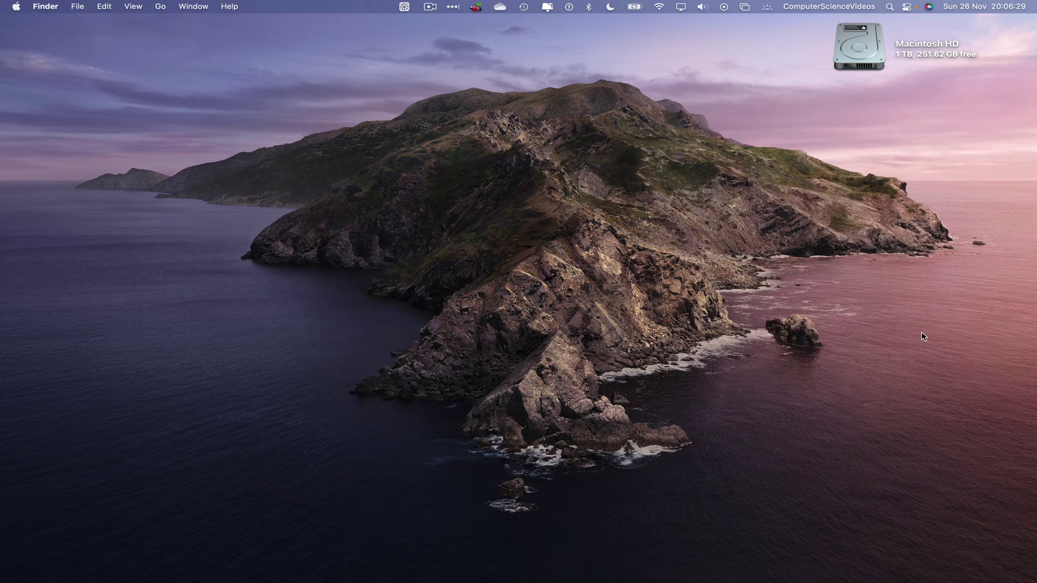
# Step: Launch Microsoft Outlook by searching 'outl' in Launchpad
pyautogui.moveTo(206, 579)
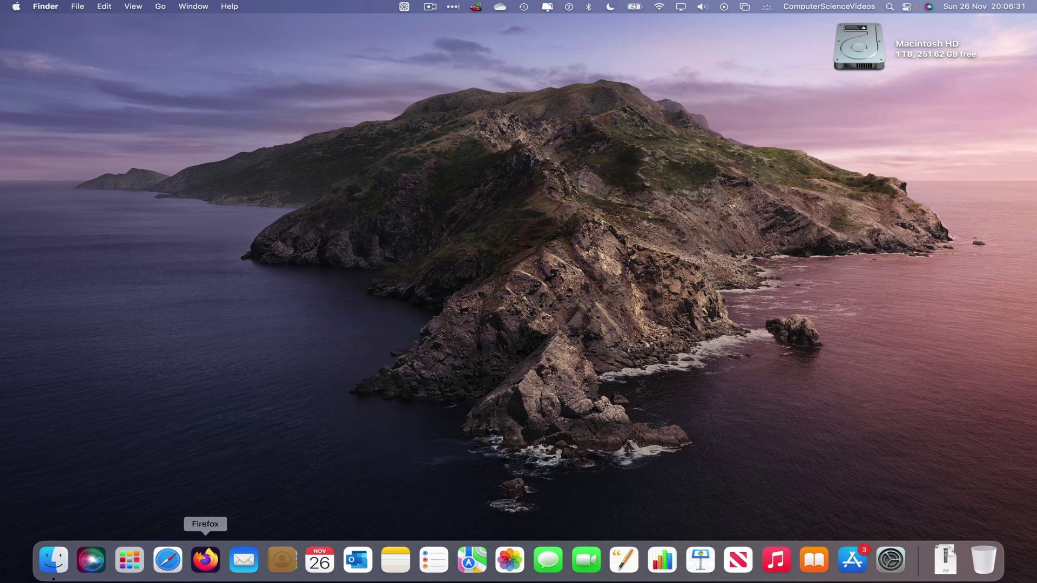
pyautogui.click(129, 560)
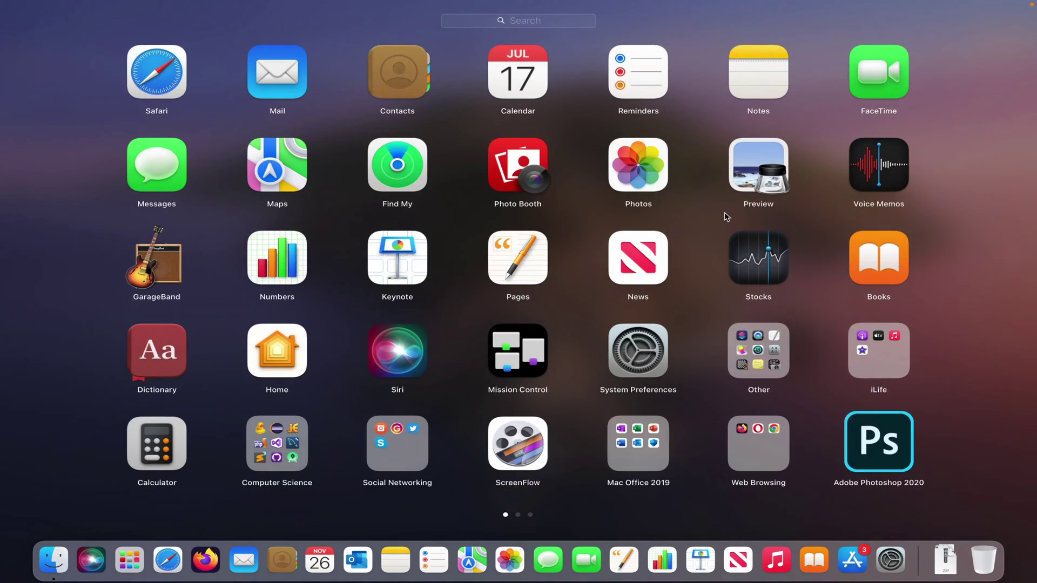
pyautogui.write('outl')
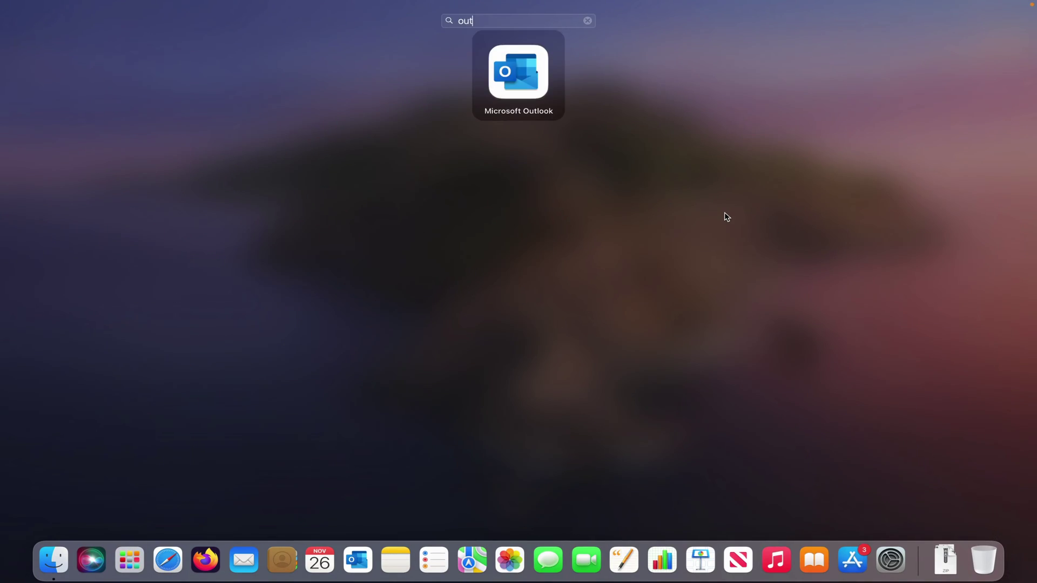
pyautogui.press('Return')
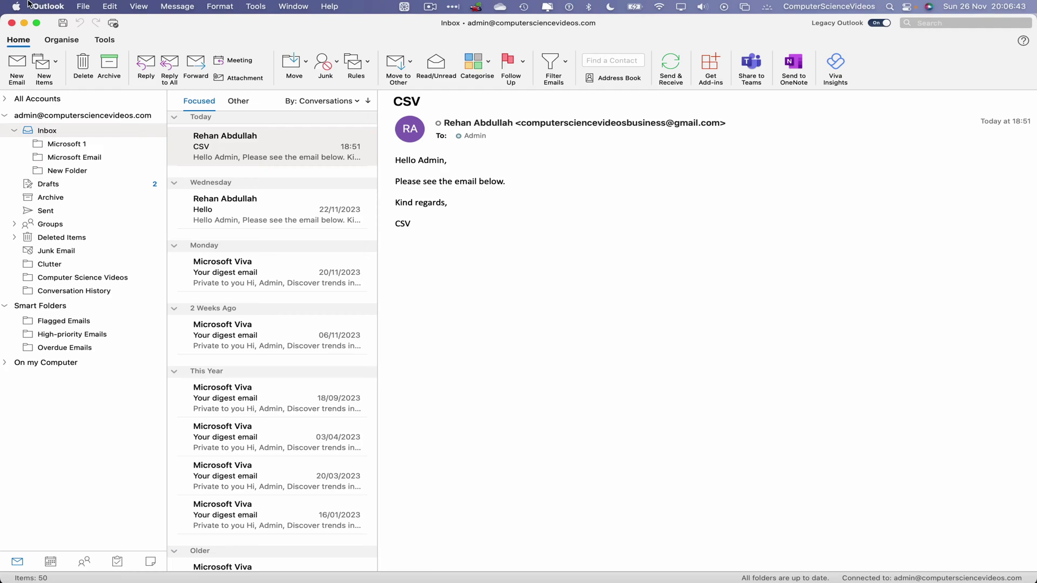
# Step: Choose Work Offline from the Outlook menu to take the mailbox offline
pyautogui.click(59, 6)
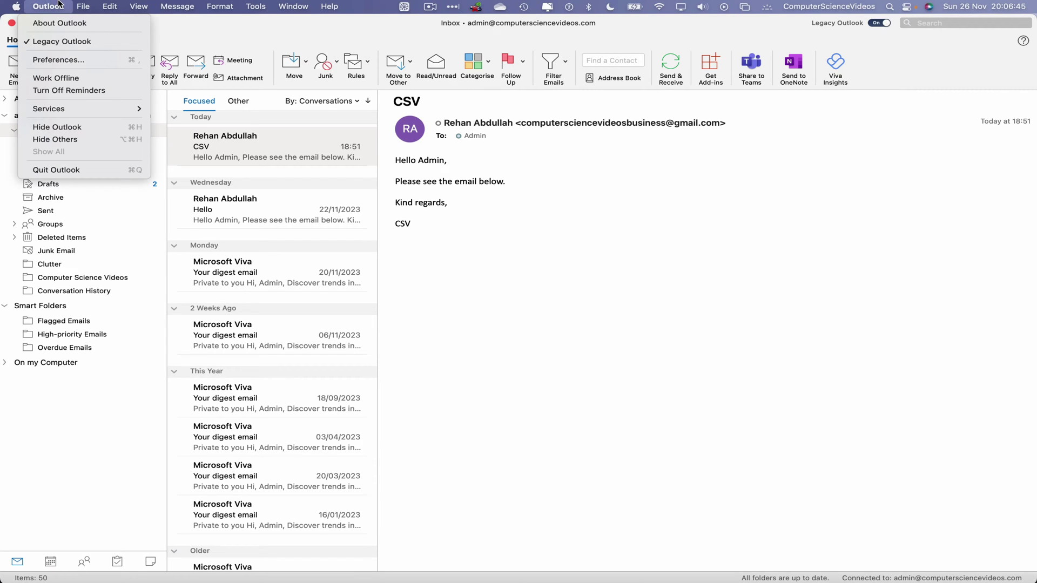
pyautogui.click(119, 79)
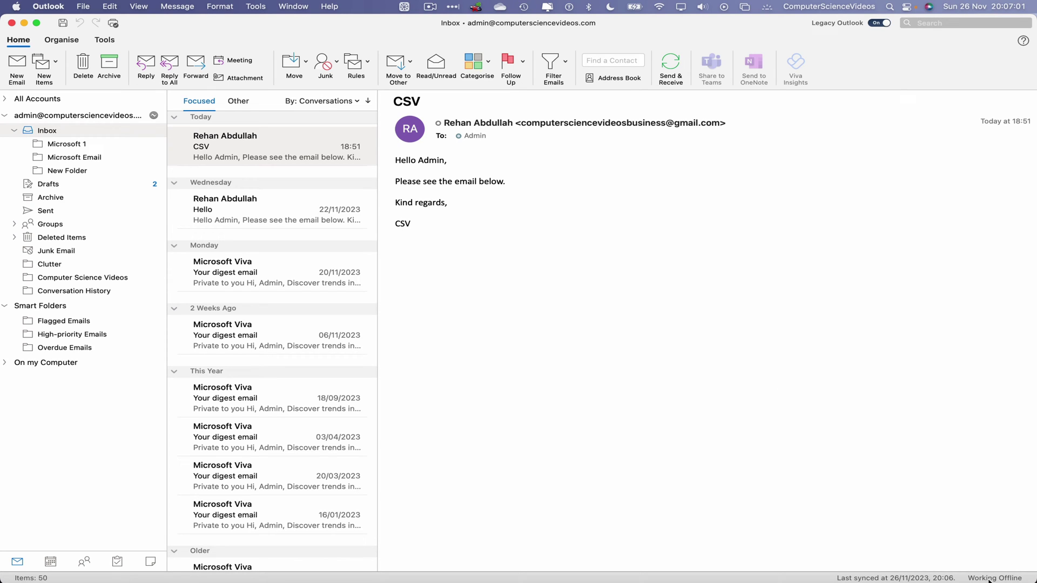
# Step: Start a new email and address it to the contact from the suggested recipients
pyautogui.click(13, 66)
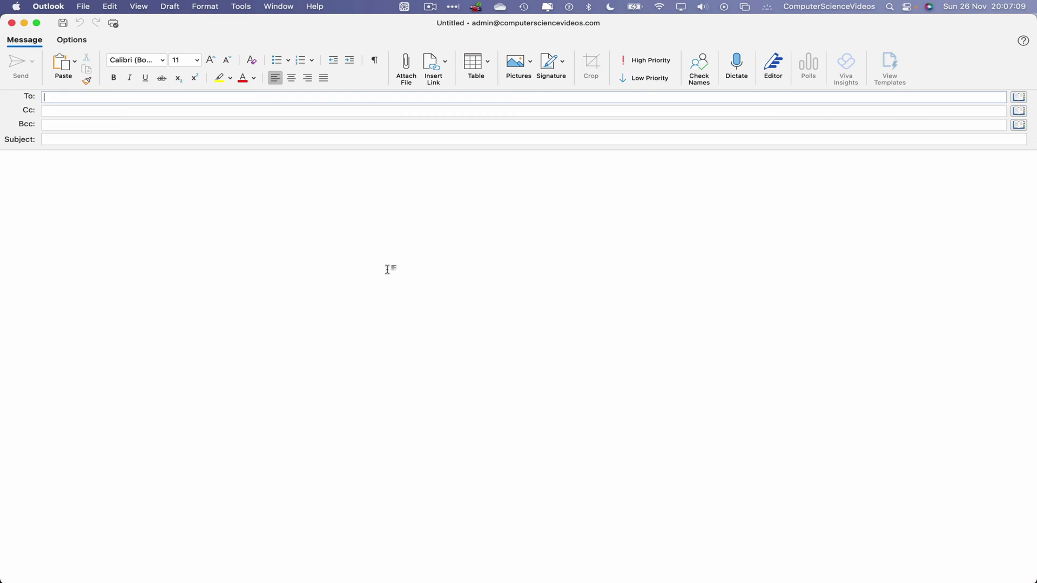
pyautogui.press('Return')
pyautogui.doubleClick(82, 97)
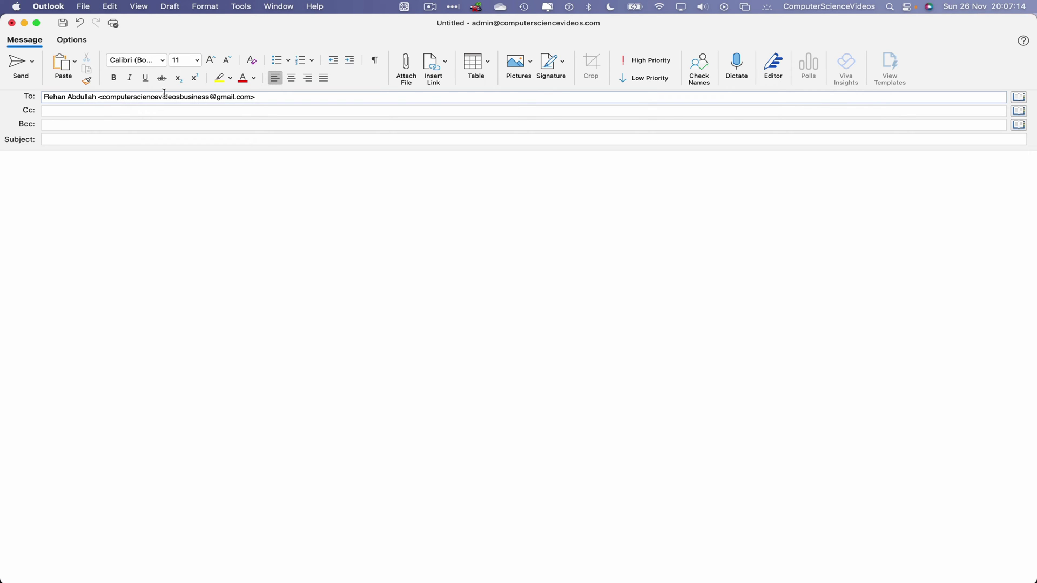
# Step: Write the body 'Hello CSV,', 'Thank you for your email.' and 'Kind regards,' on separate lines
pyautogui.click(154, 178)
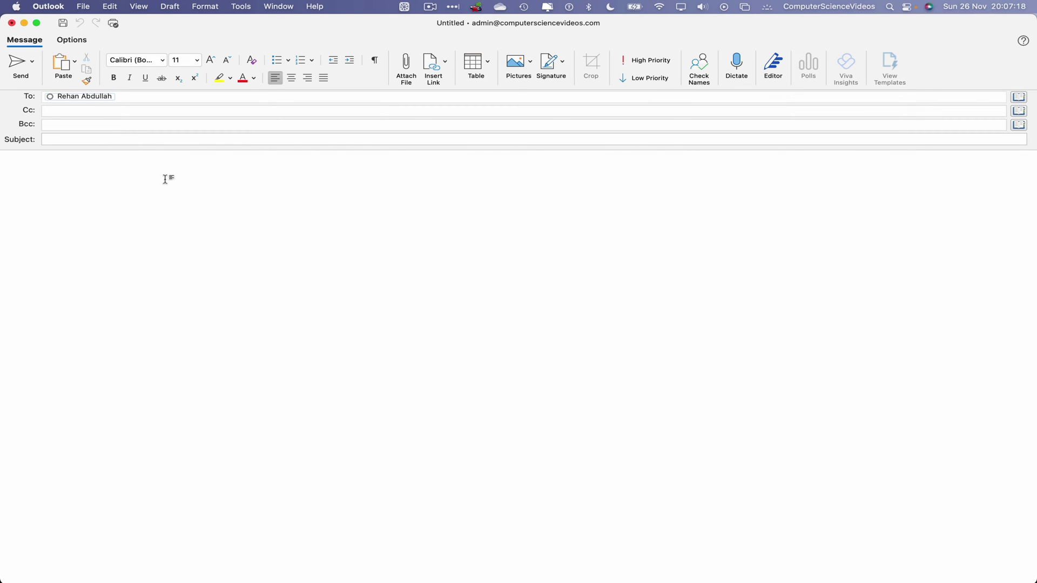
pyautogui.write('Hello CSV,')
pyautogui.press('Return')
pyautogui.press('Return')
pyautogui.write('Thank you for your email.')
pyautogui.press('Return')
pyautogui.press('Return')
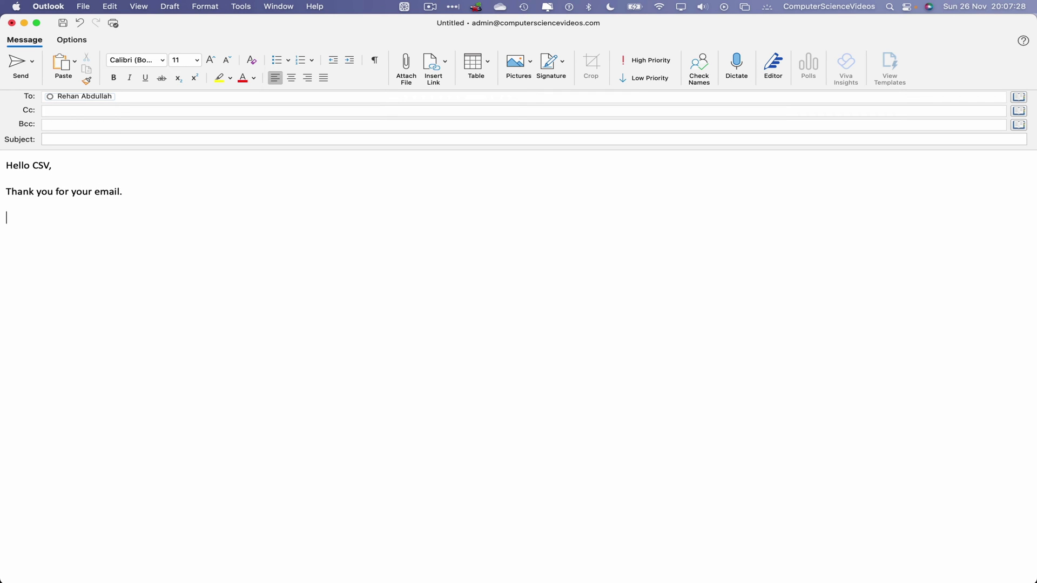
pyautogui.write('Kind regards,')
pyautogui.press('Return')
pyautogui.press('Return')
# Step: Insert the 'Admin - Update' signature, allowing its files to load, and remove the blank line above it
pyautogui.click(546, 61)
pyautogui.click(590, 114)
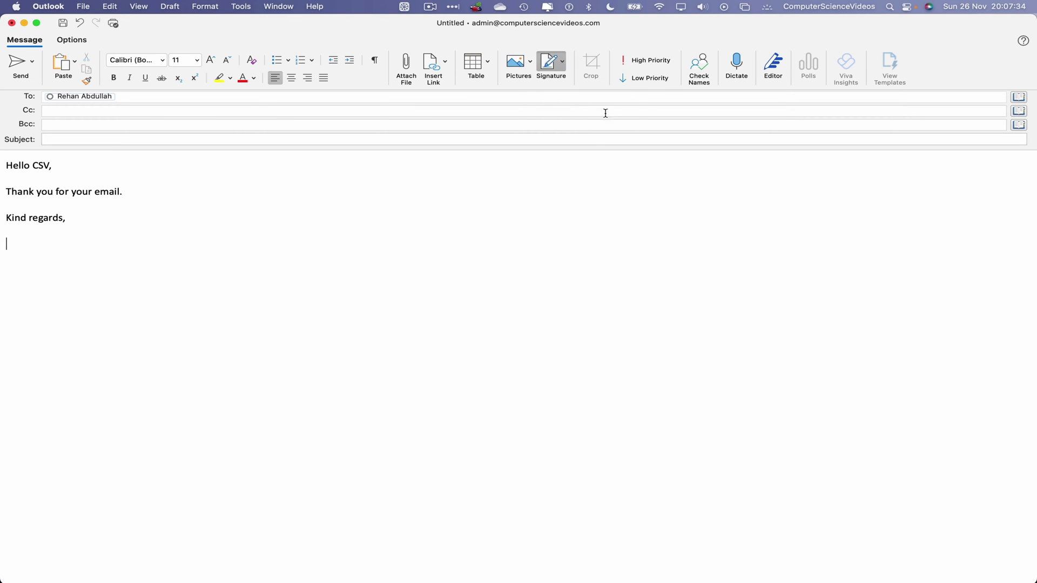
pyautogui.click(551, 238)
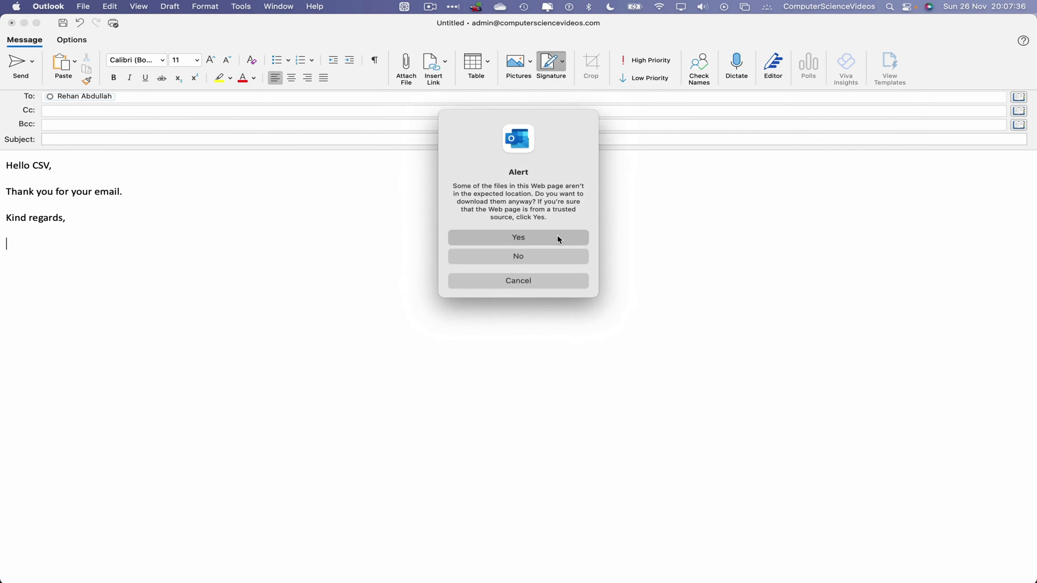
pyautogui.click(558, 238)
pyautogui.press('BackSpace')
pyautogui.press('BackSpace')
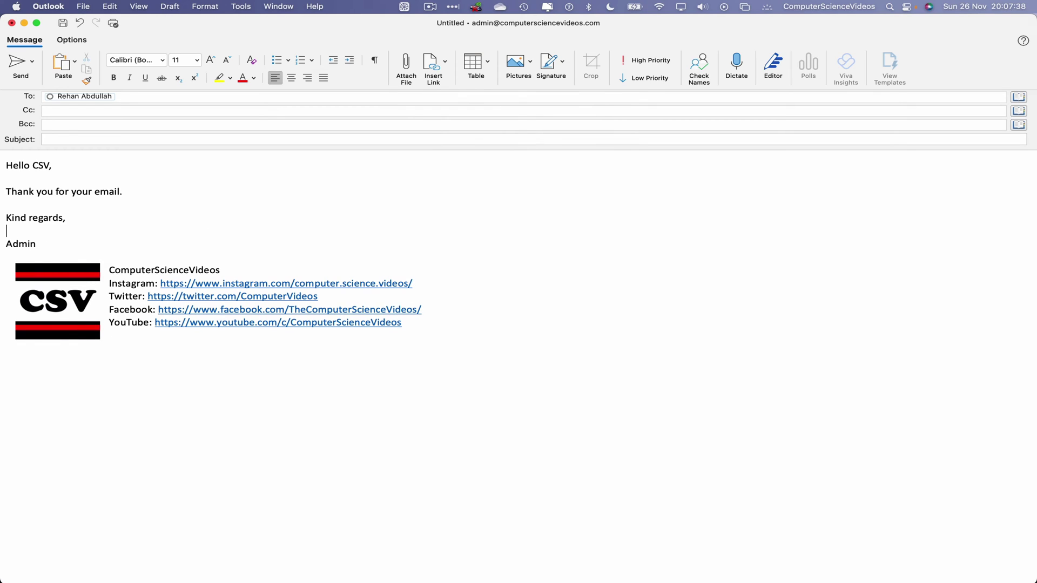
# Step: Give the email the subject 'Hello' and send it to the Outbox while offline
pyautogui.click(83, 139)
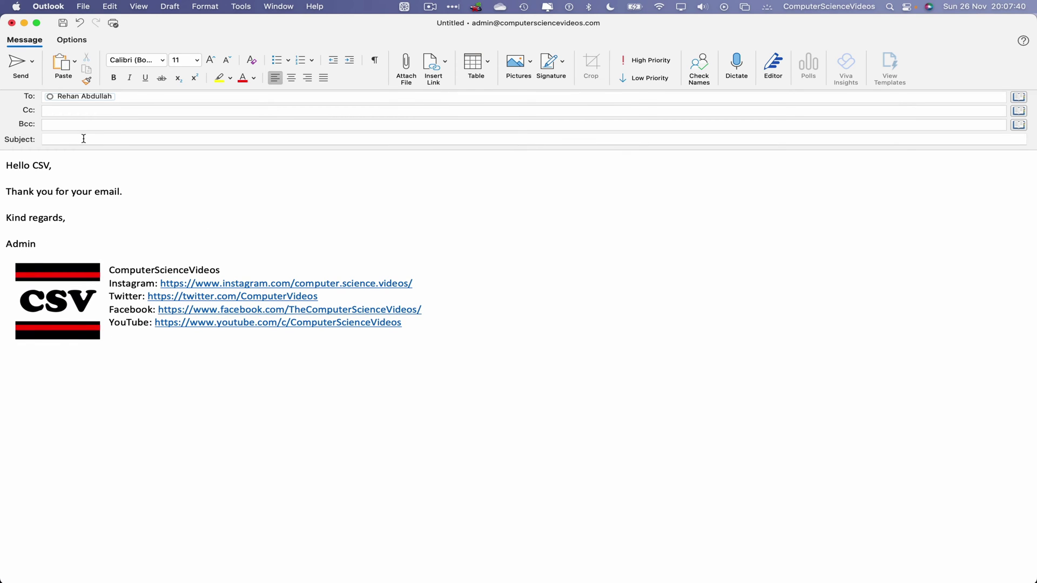
pyautogui.write('Hello')
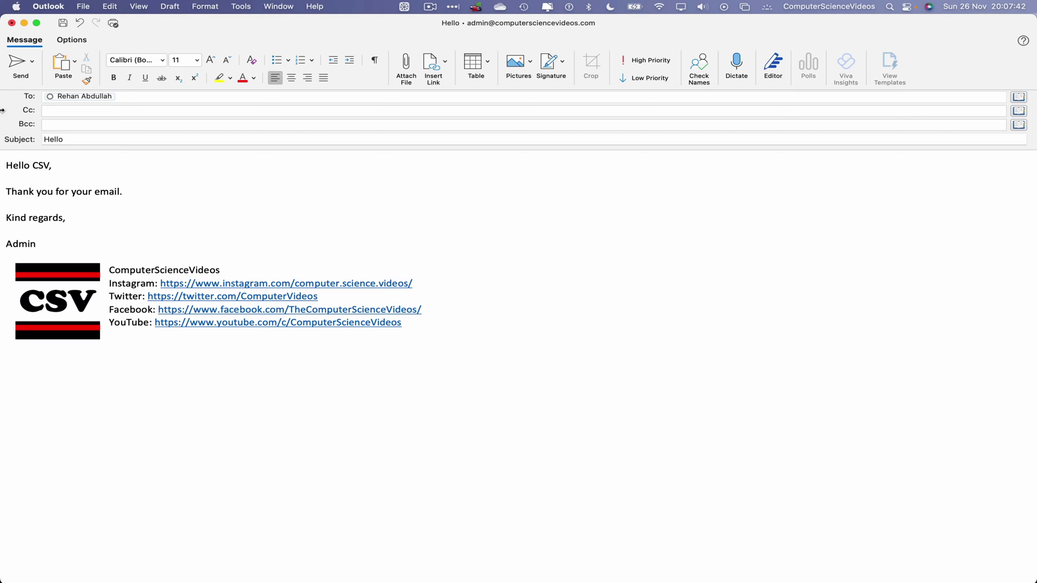
pyautogui.click(16, 65)
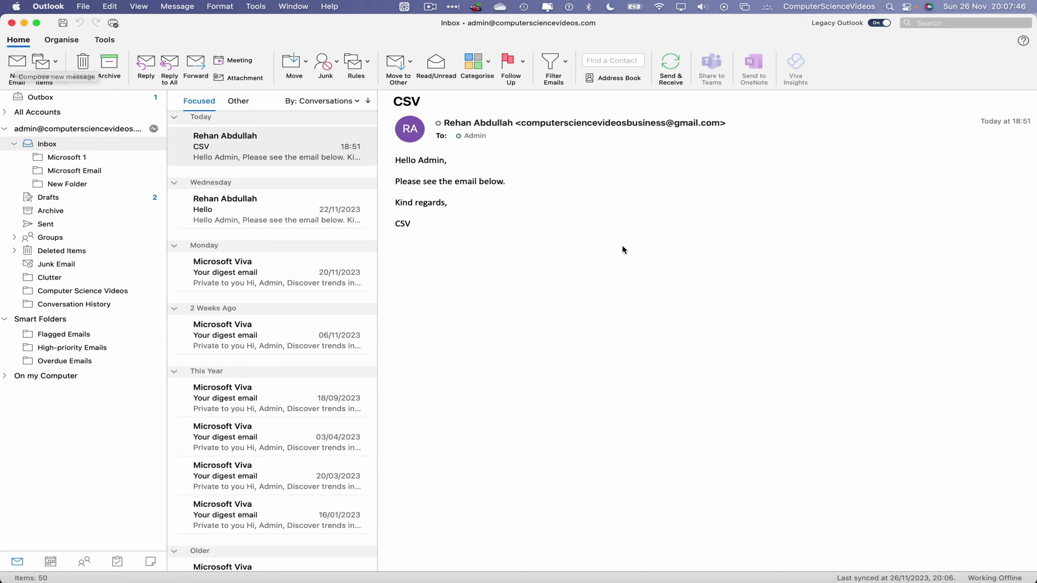
# Step: Check the Outbox, switch the Tools tab's Online/Offline toggle to Online to send the email, then minimize Outlook
pyautogui.click(83, 97)
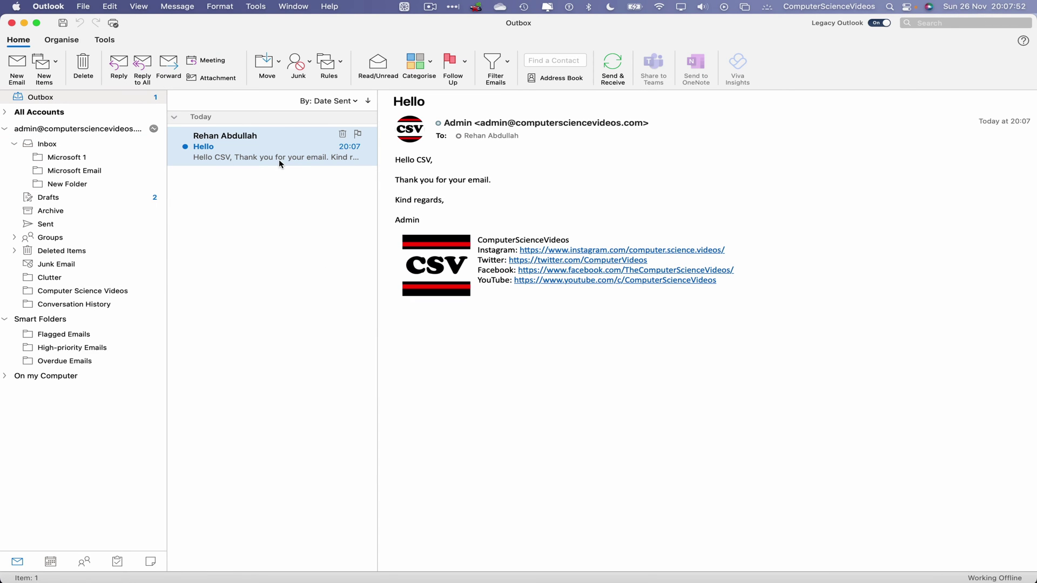
pyautogui.click(64, 41)
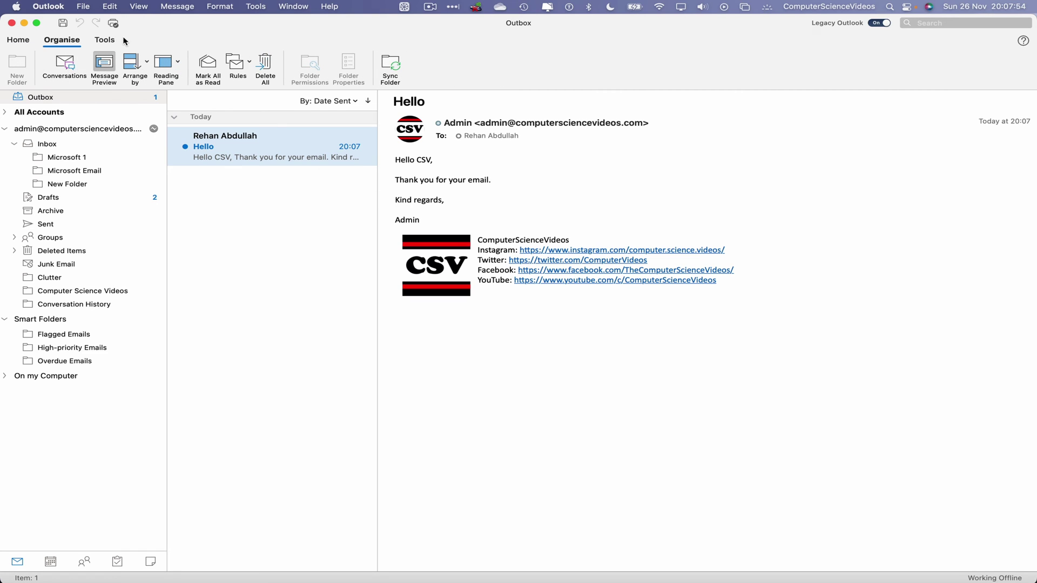
pyautogui.click(106, 41)
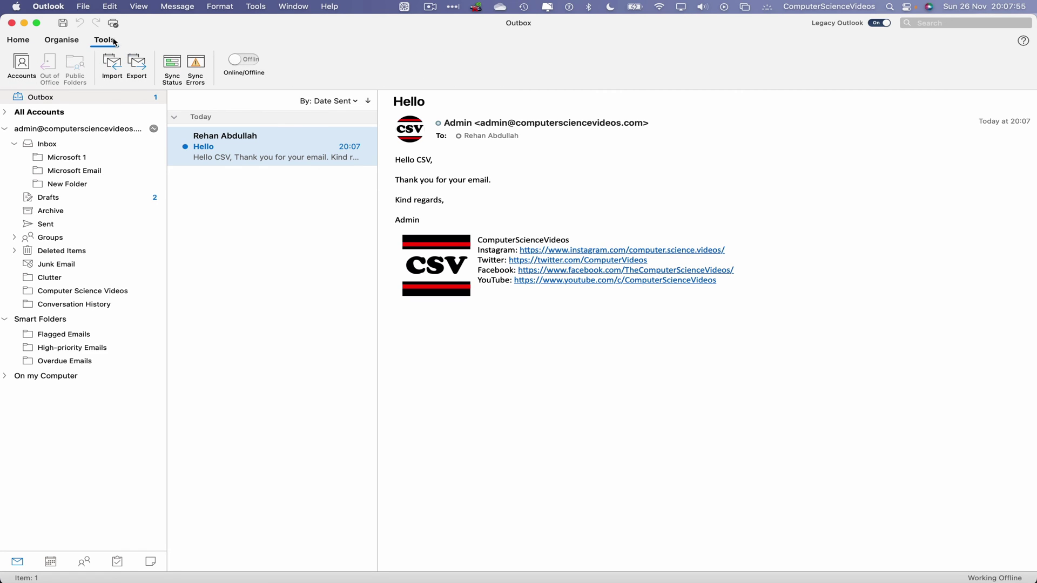
pyautogui.click(251, 64)
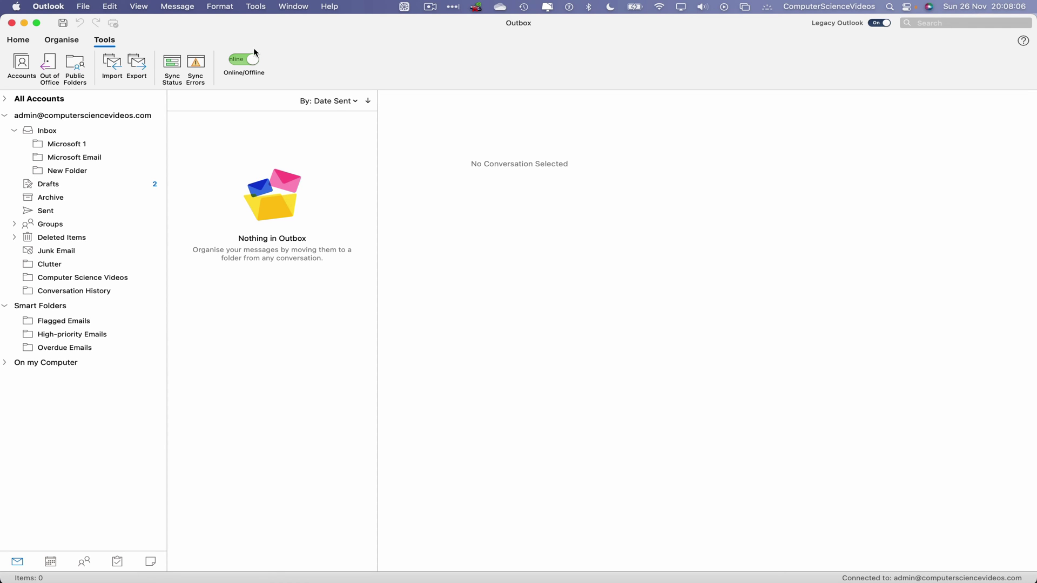
pyautogui.click(24, 23)
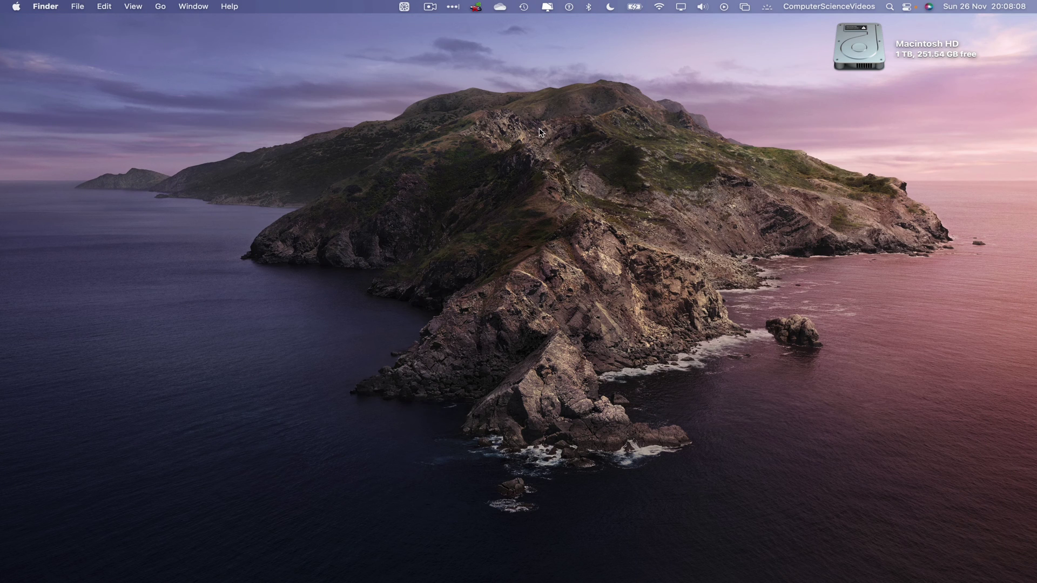
# Step: Launch Chrome via Launchpad ('chro'), go to Gmail and open the received 'Hello' email
pyautogui.moveTo(454, 581)
pyautogui.click(125, 576)
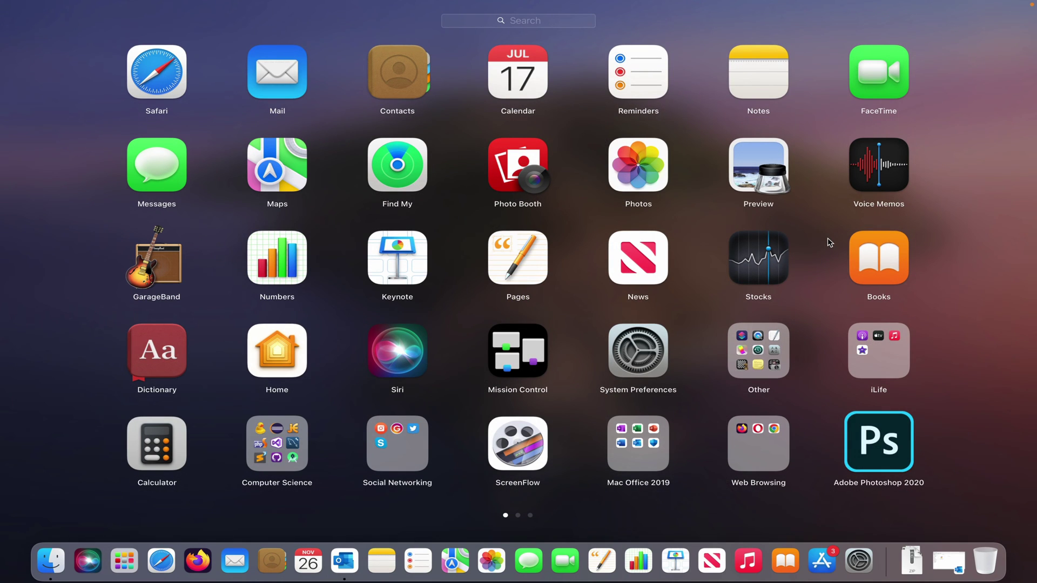
pyautogui.write('chro')
pyautogui.press('Return')
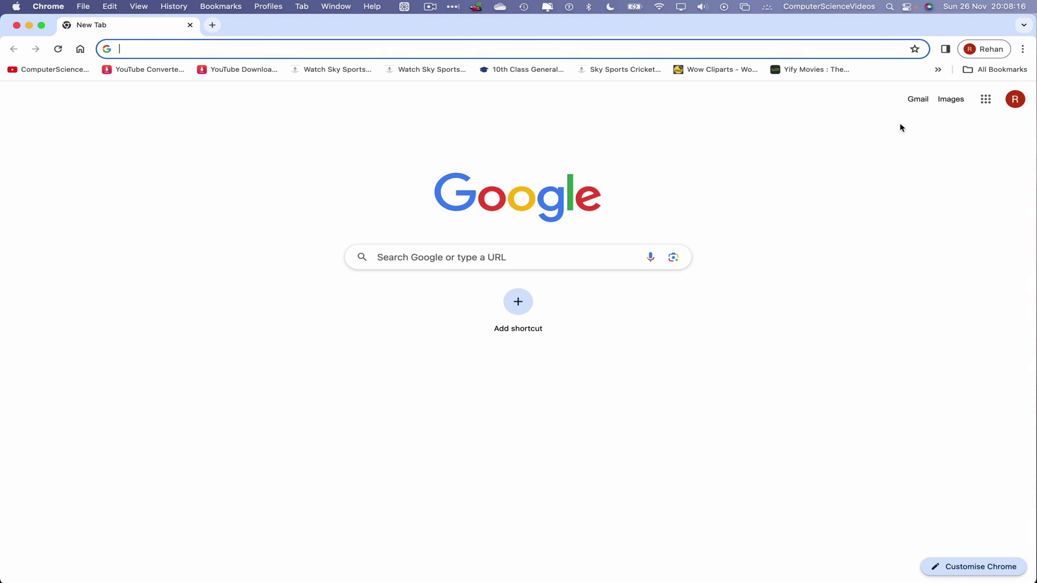
pyautogui.click(919, 100)
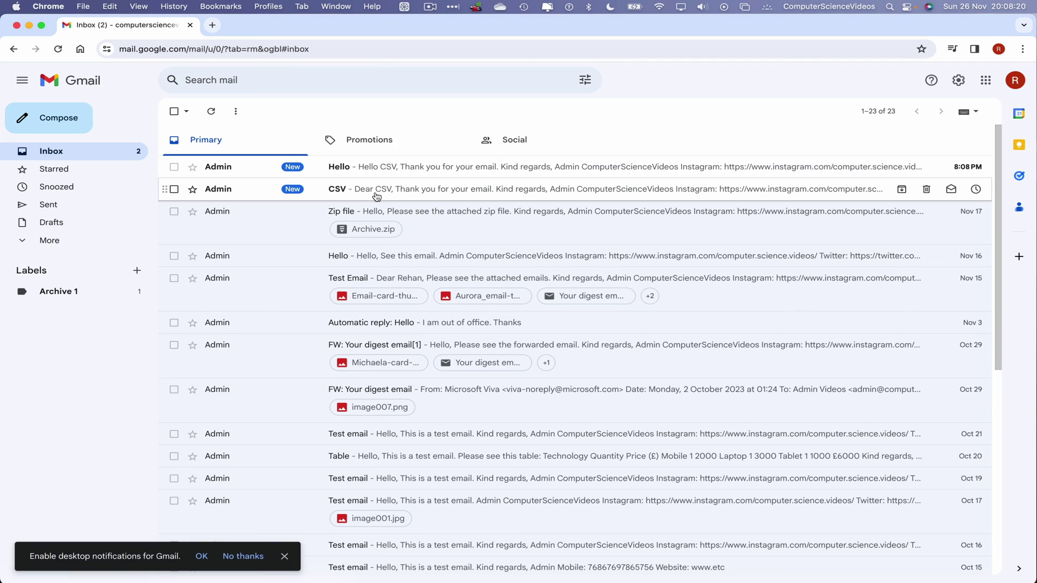
pyautogui.click(404, 165)
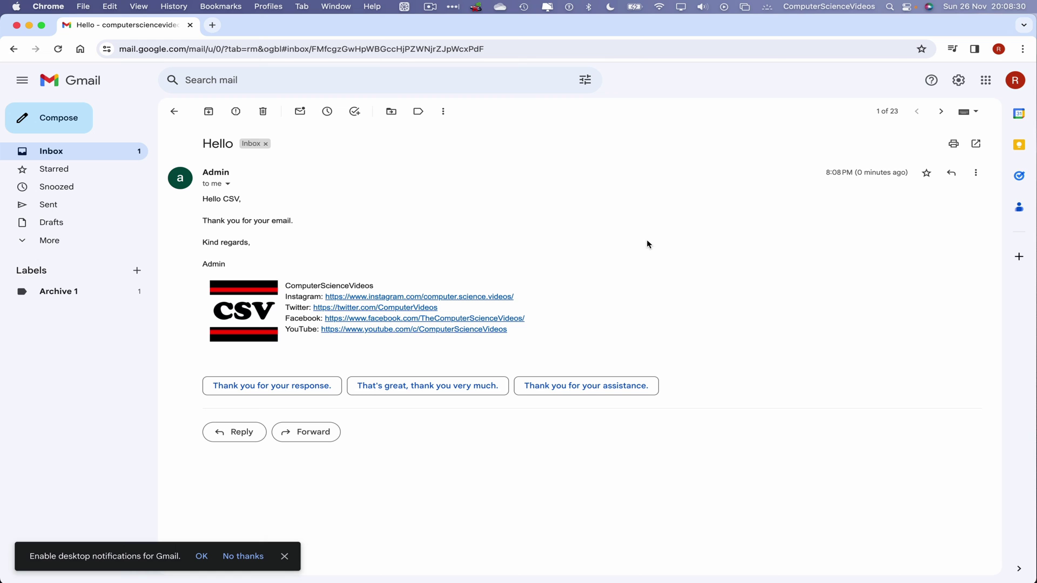
# Step: Quit Chrome, reopen Outlook from the Dock to its Inbox, then quit Outlook
pyautogui.click(48, 6)
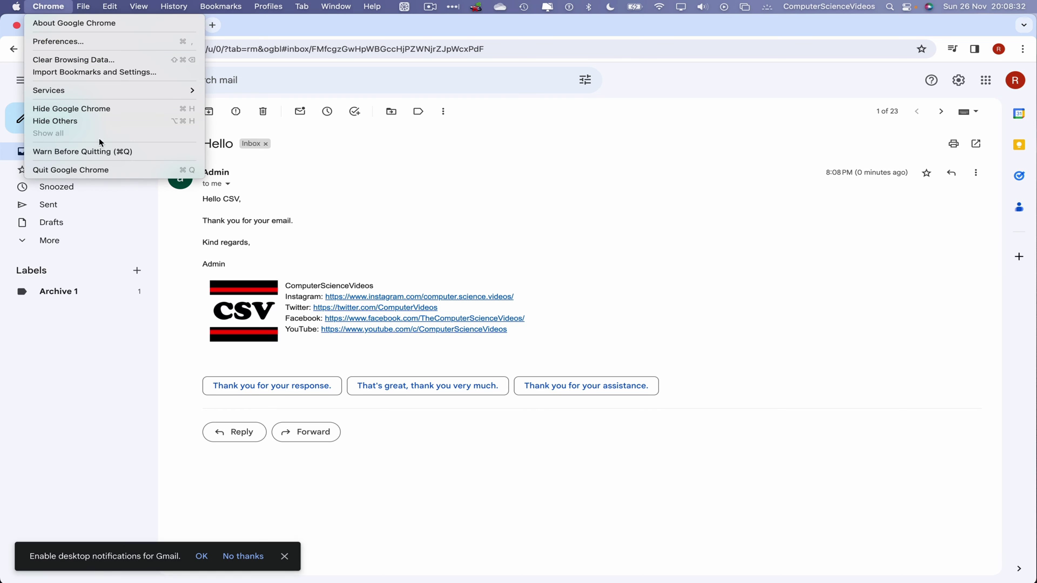
pyautogui.click(105, 171)
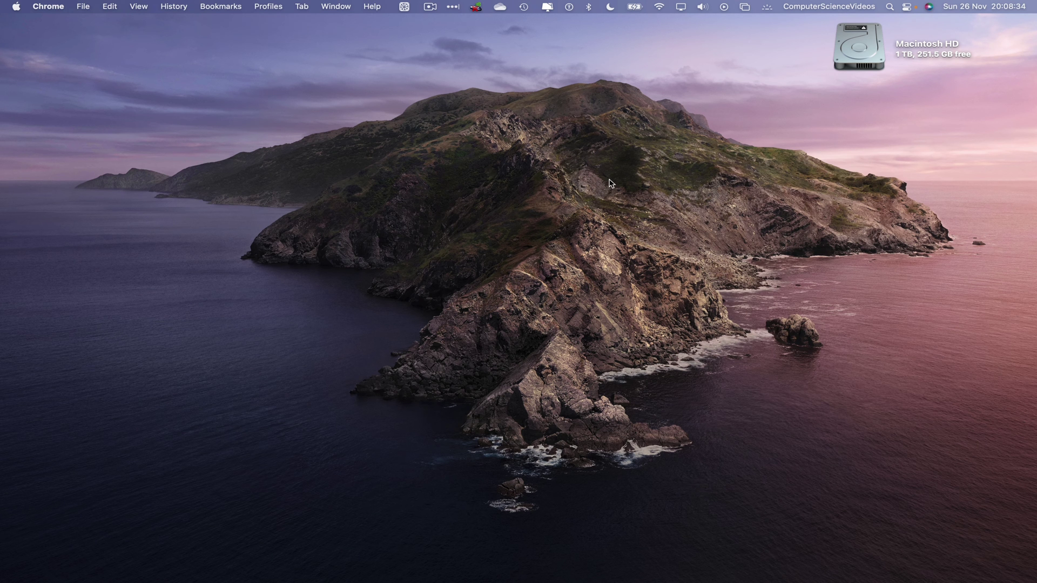
pyautogui.click(345, 561)
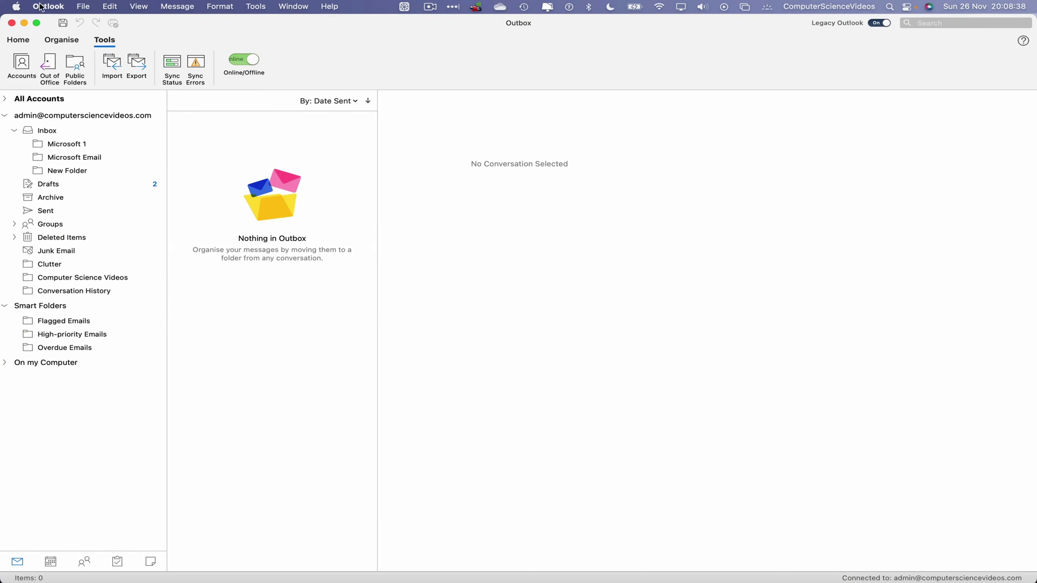
pyautogui.click(54, 135)
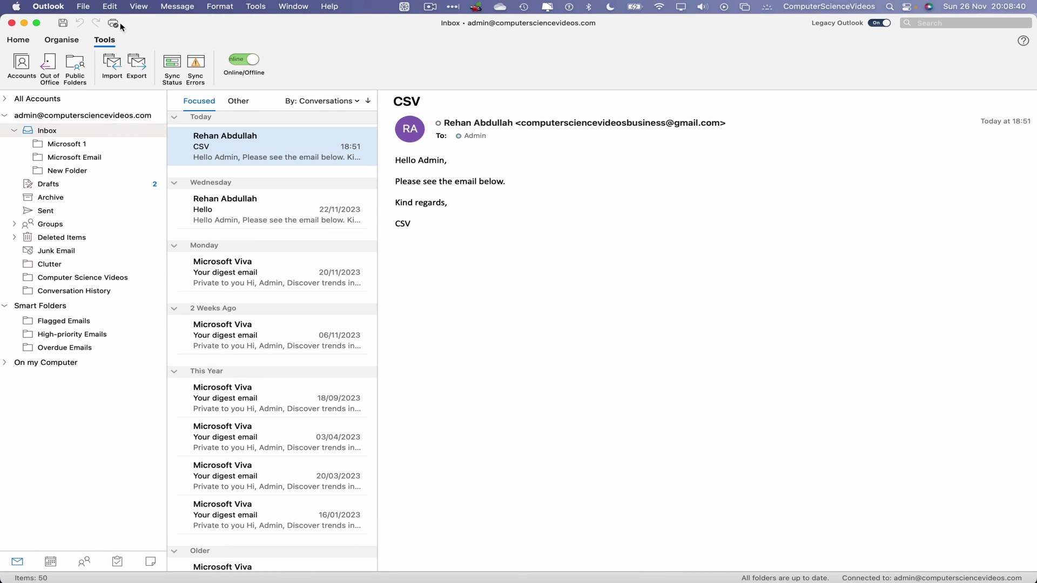
pyautogui.click(20, 43)
pyautogui.click(54, 5)
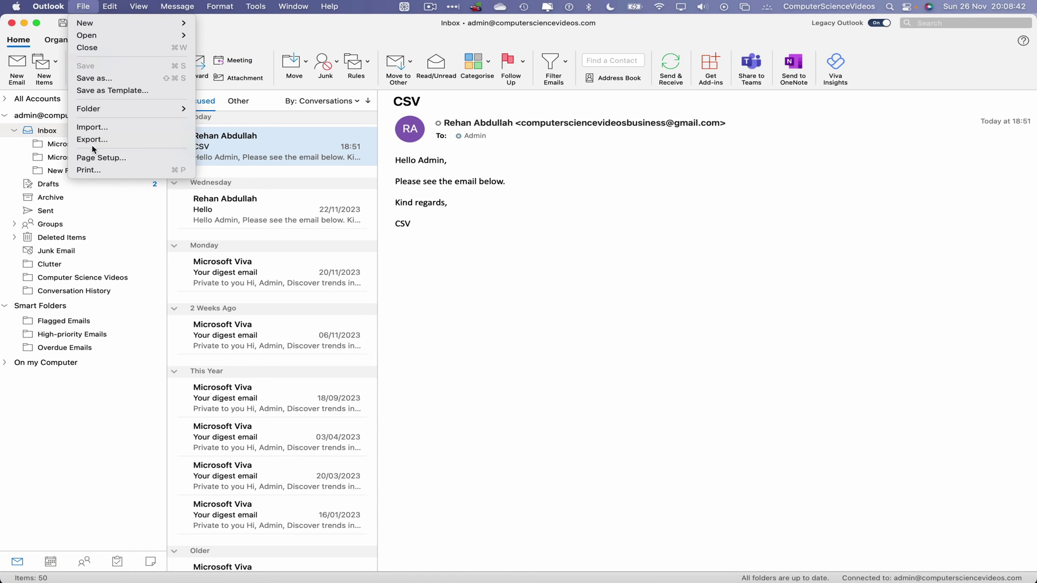
pyautogui.click(56, 169)
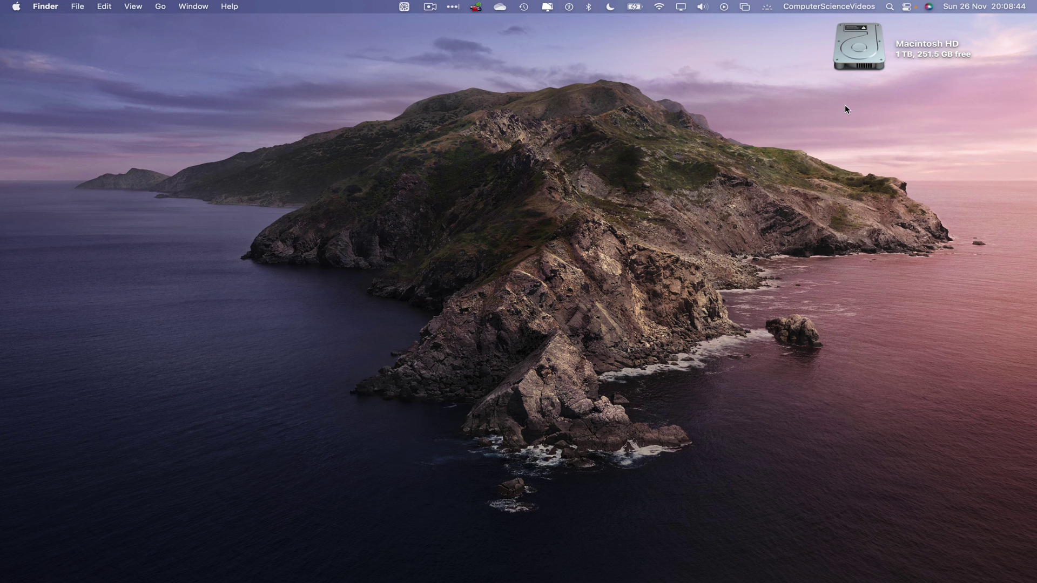